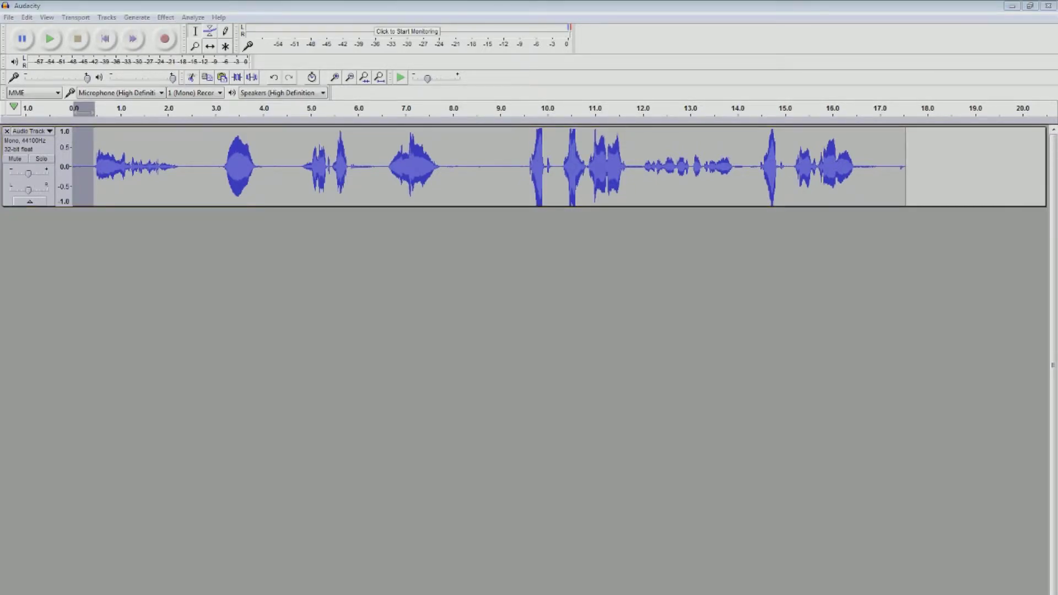
Capture a noise profile from the selected quiet stretch at the start of the audio track using Noise Reduction
left_click(164, 18)
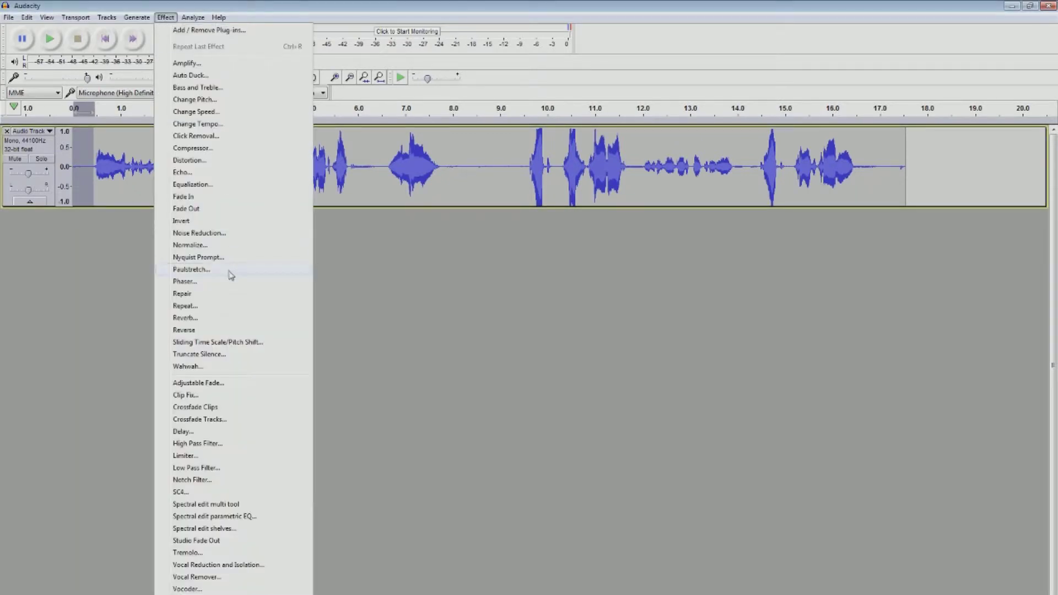
left_click(232, 232)
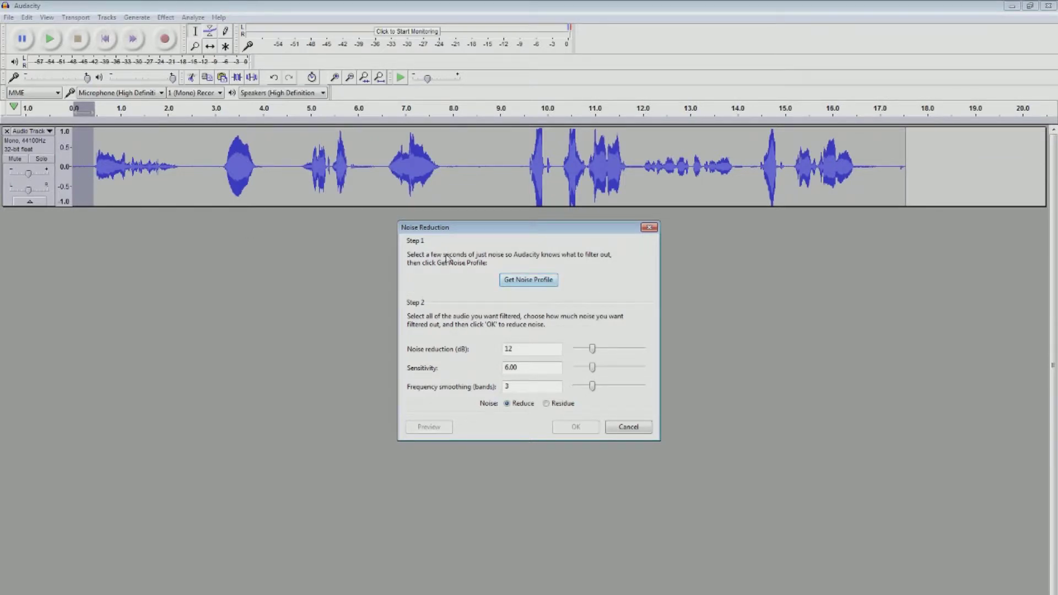
left_click(536, 282)
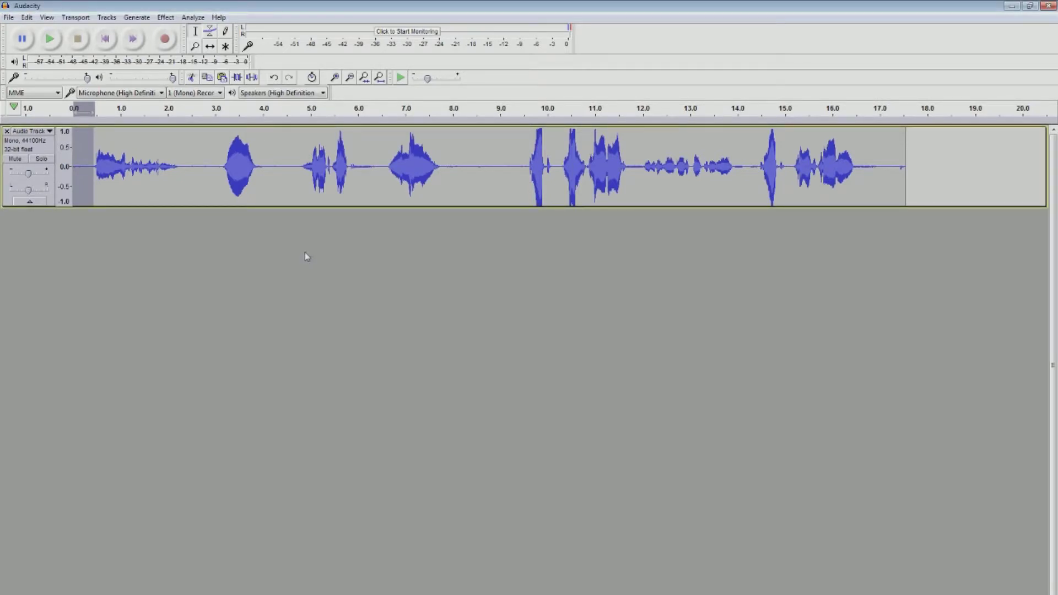
Apply Noise Reduction to the entire track with 12 dB reduction, sensitivity 6.00 and frequency smoothing of 3 bands
left_click(903, 156)
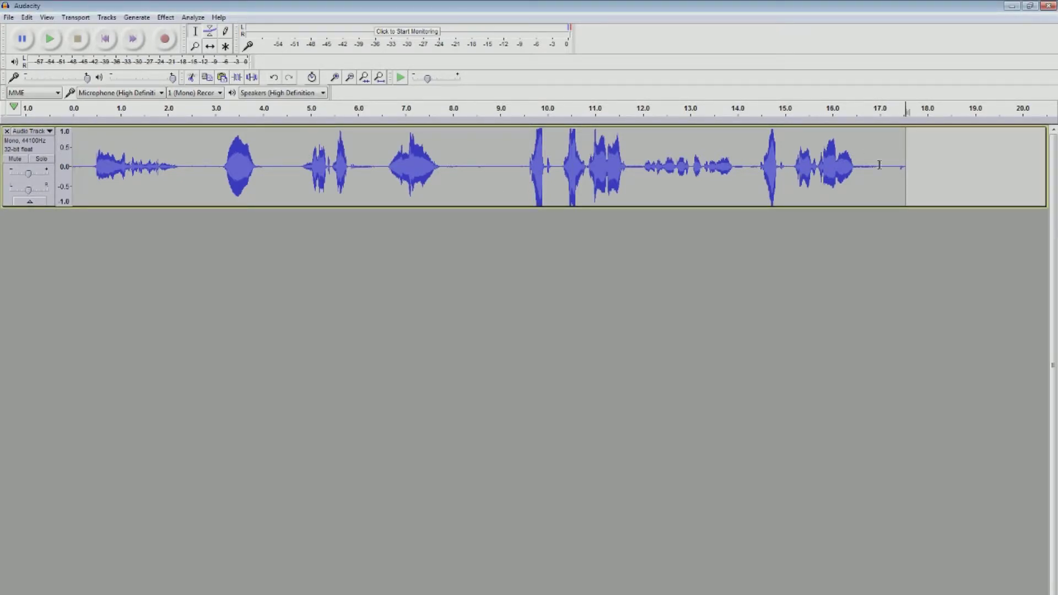
left_click(901, 152)
left_click_drag(95, 157, 74, 158)
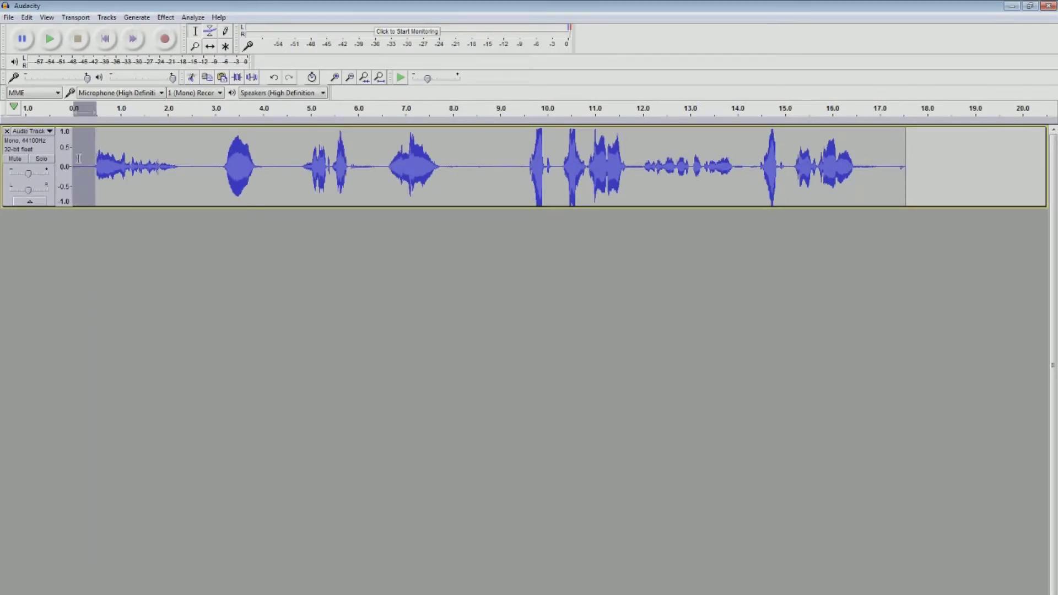
left_click(84, 156)
left_click(883, 145)
left_click(166, 19)
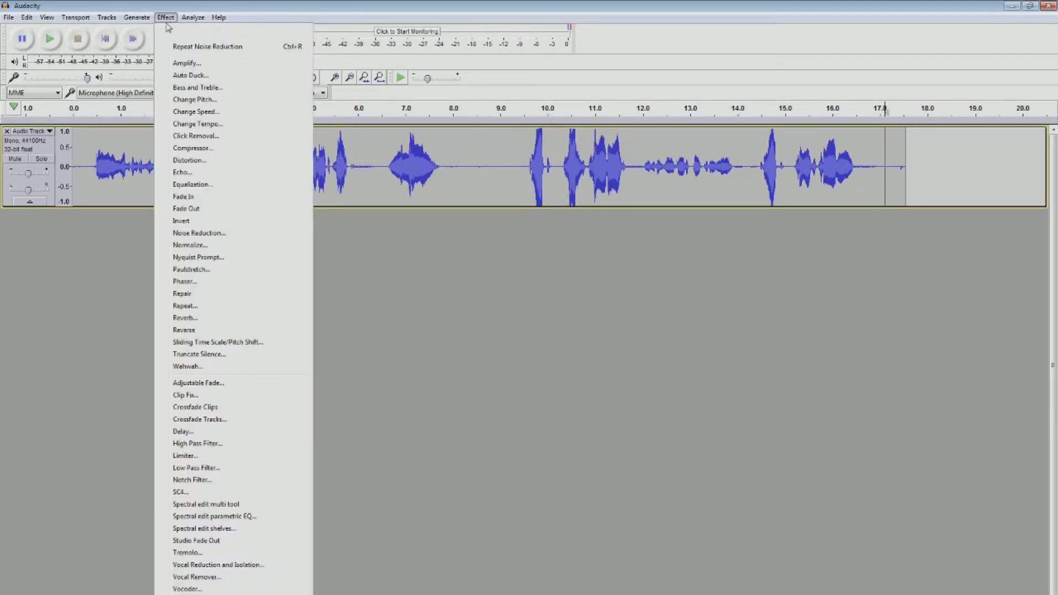
left_click(198, 232)
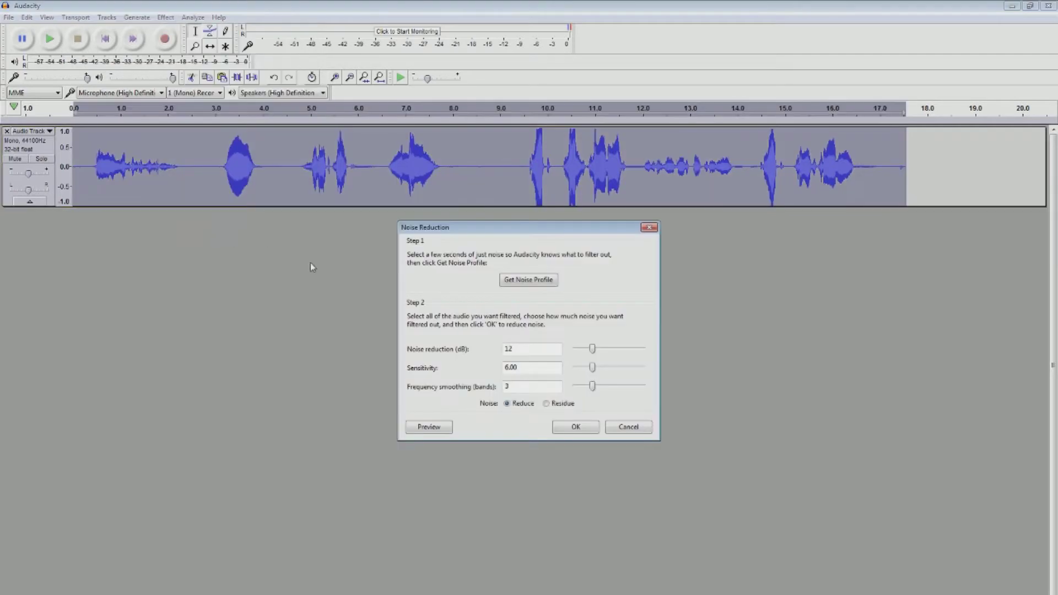
left_click(576, 428)
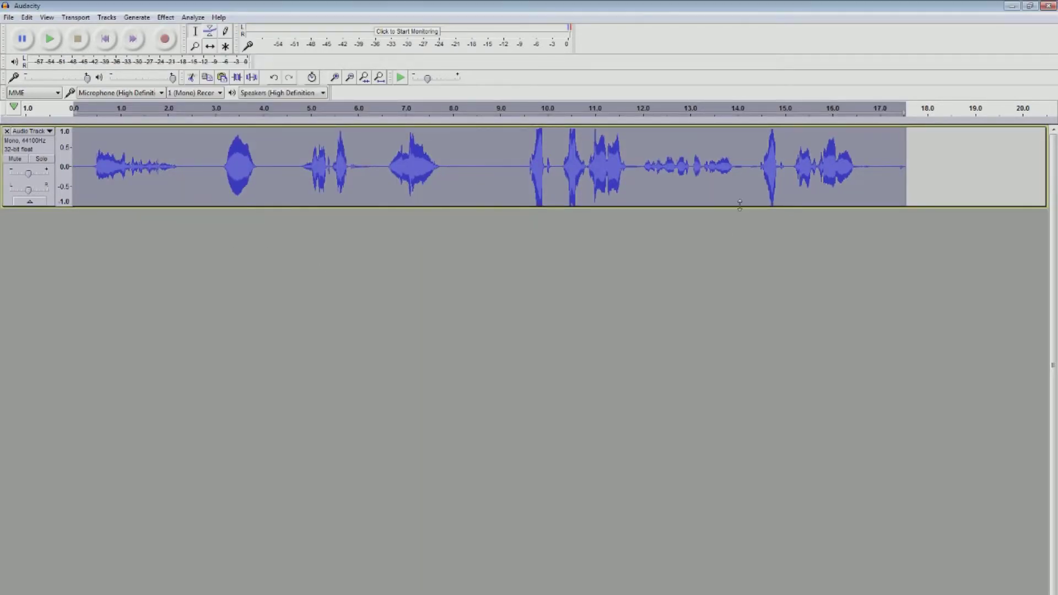
Select the entire noise-reduced track and duplicate it to a second track
left_click(451, 157)
key("space")
left_click(899, 189)
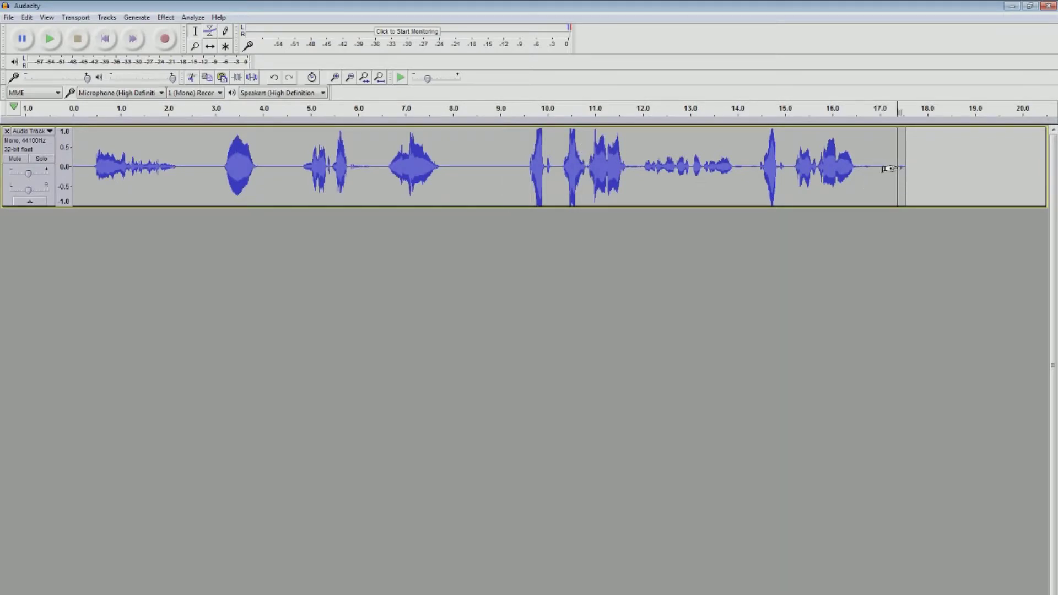
left_click(83, 157)
key("ctrl+a")
key("ctrl+d")
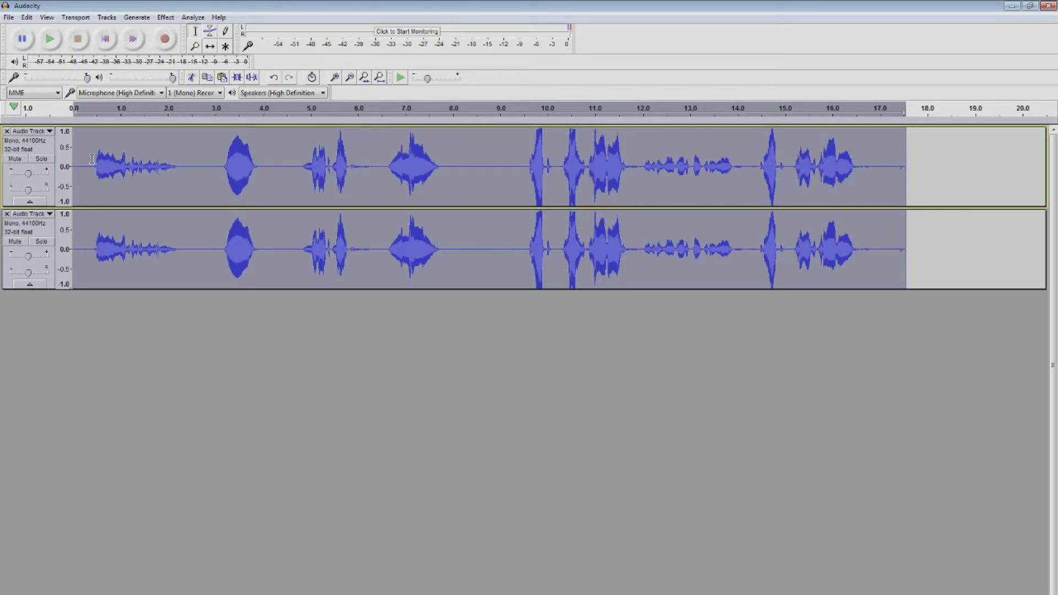
Apply Bass and Treble to the whole second track with bass 8.0 dB, treble 8.0 dB and volume 0.0 dB
left_click(137, 230)
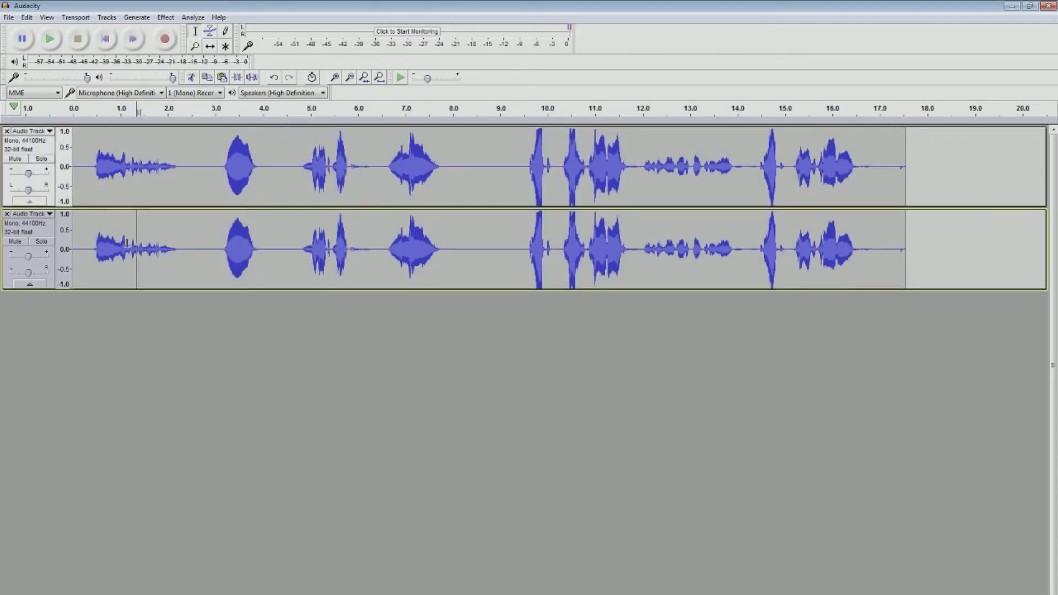
double_click(142, 236)
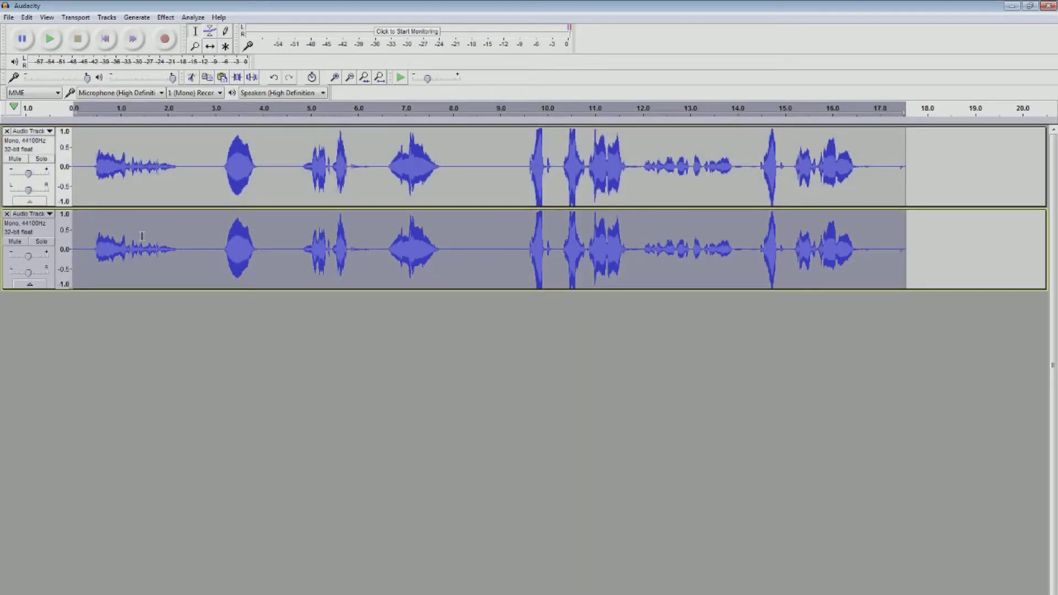
left_click(165, 17)
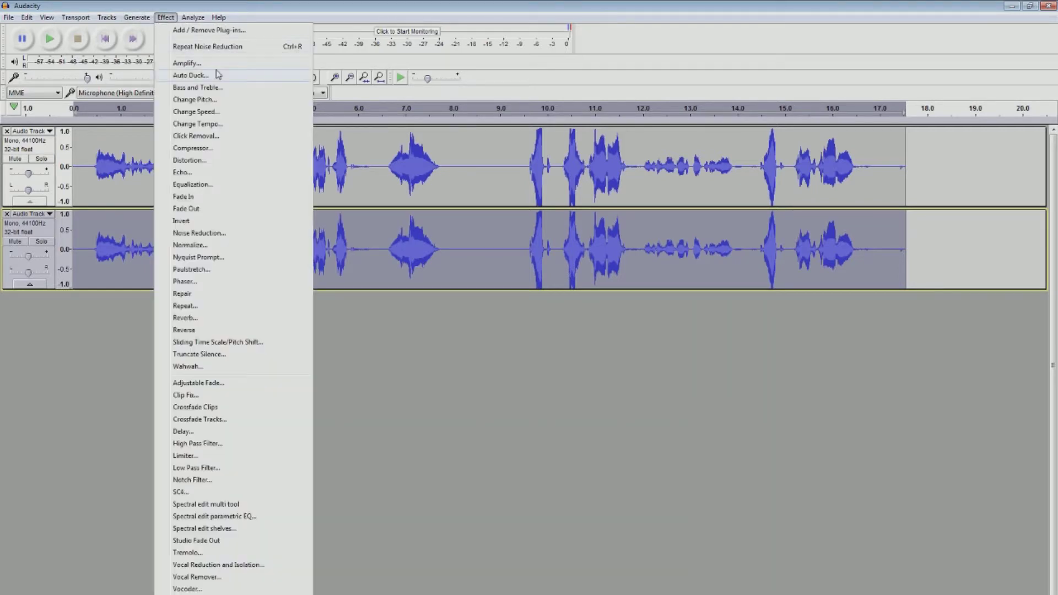
left_click(197, 87)
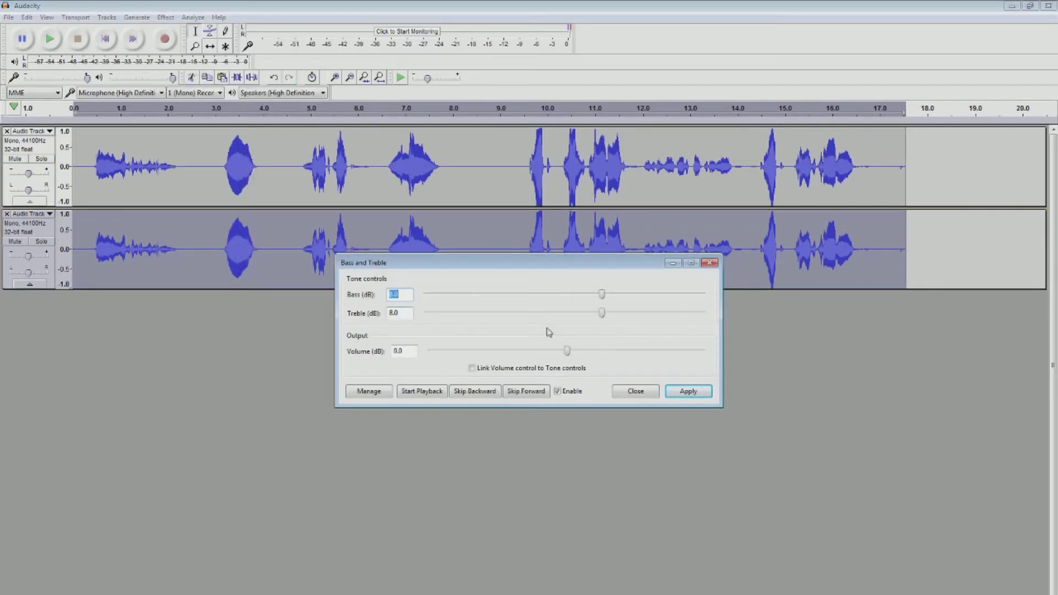
left_click(687, 392)
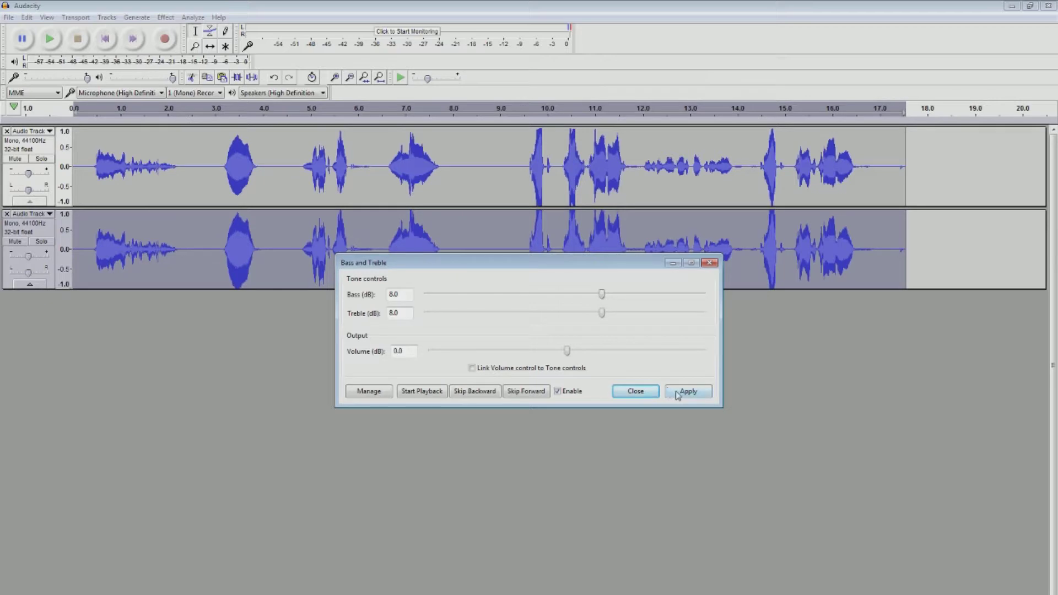
left_click(634, 391)
left_click(122, 237)
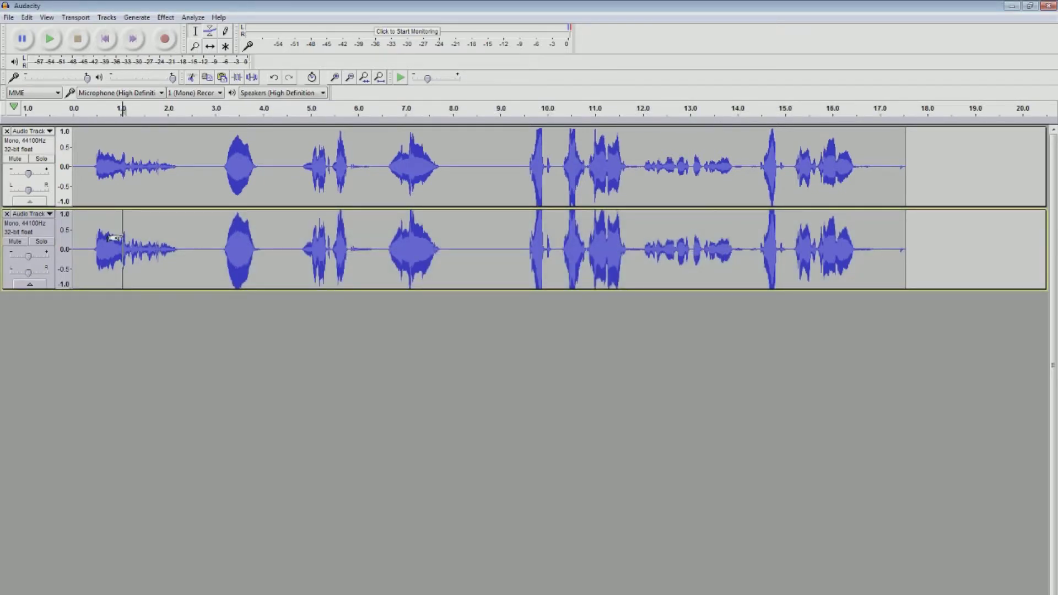
key("ctrl+a")
key("ctrl+d")
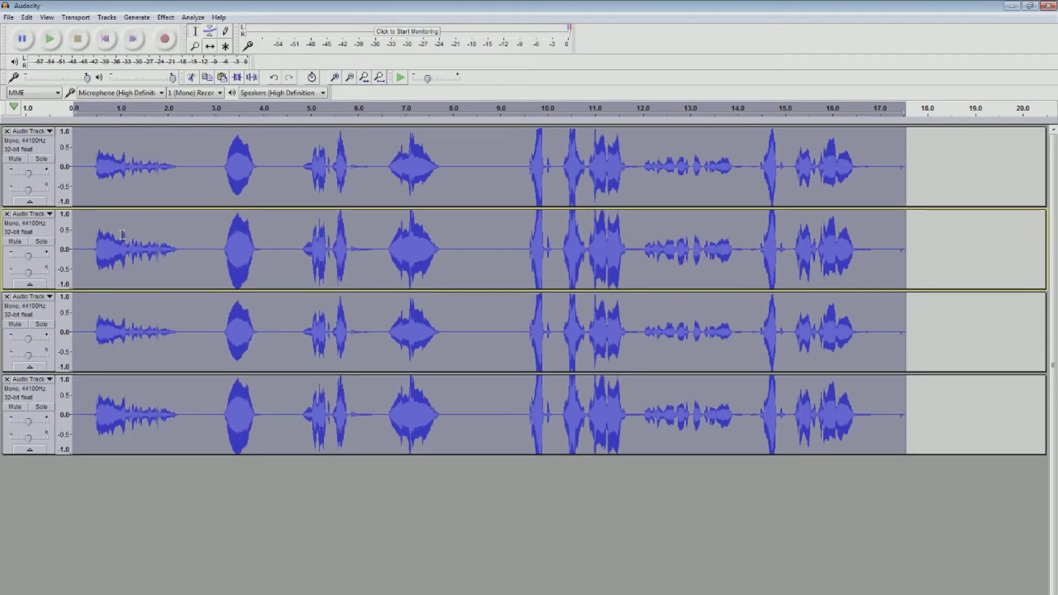
key("ctrl+z")
Select only the bass- and treble-boosted second track and duplicate it to a third track
left_click(85, 227)
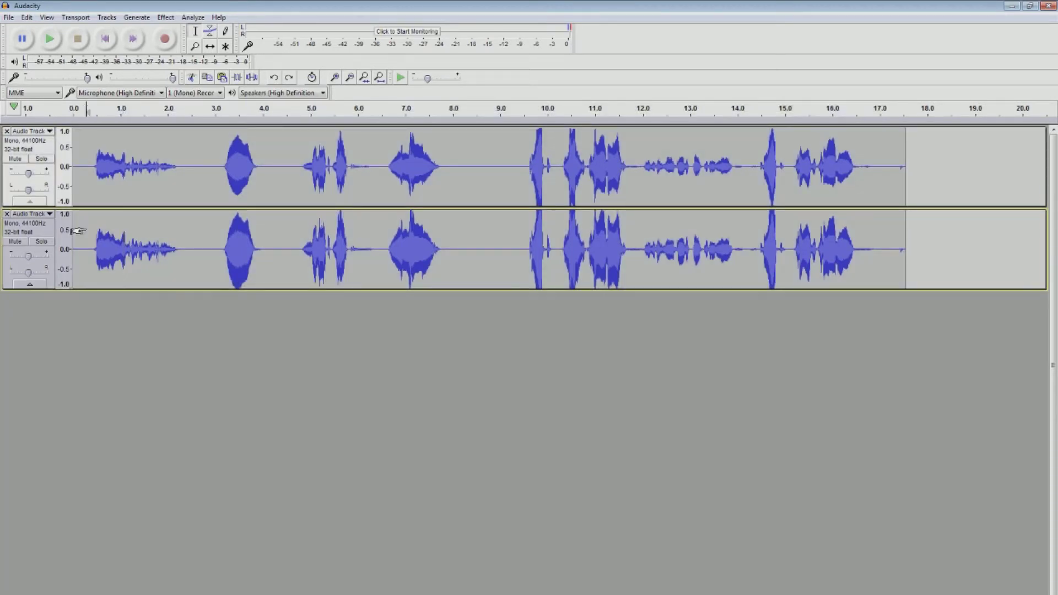
double_click(86, 227)
key("ctrl+d")
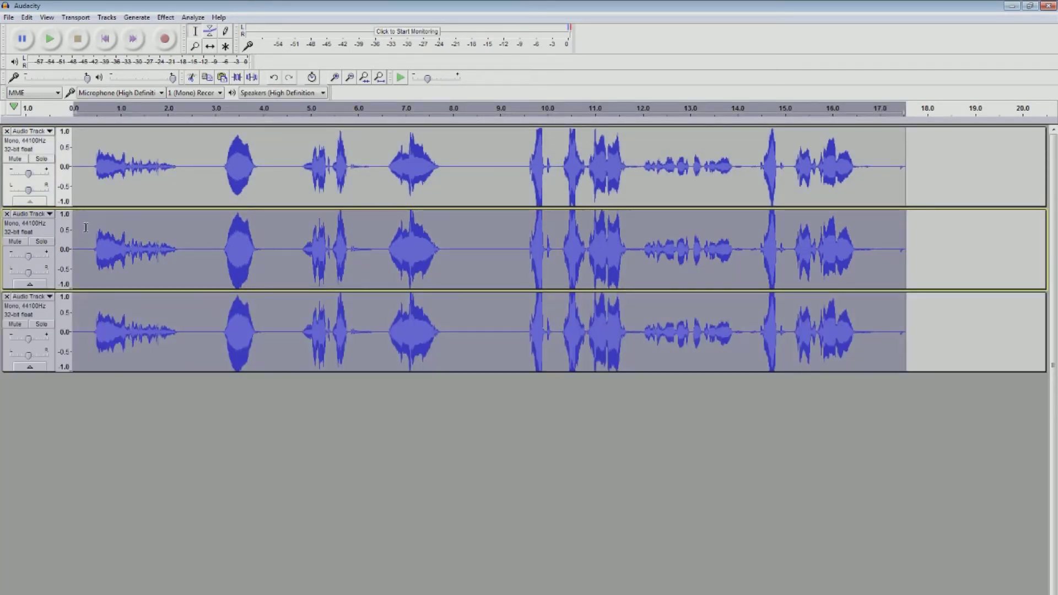
Lower the pitch of the whole third track with Change Pitch at a percent change of -20.000
double_click(230, 336)
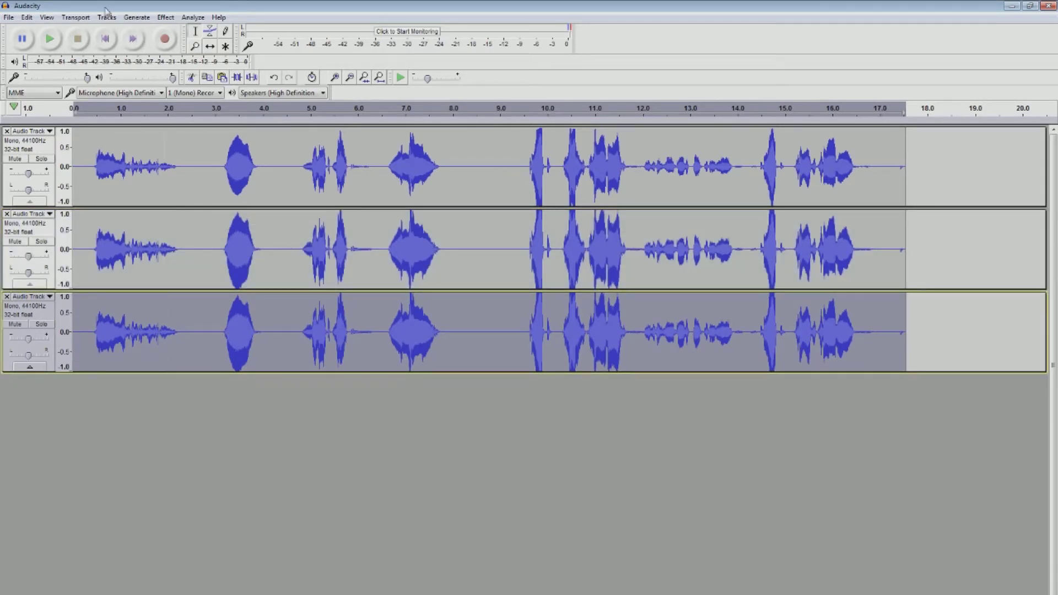
left_click(165, 17)
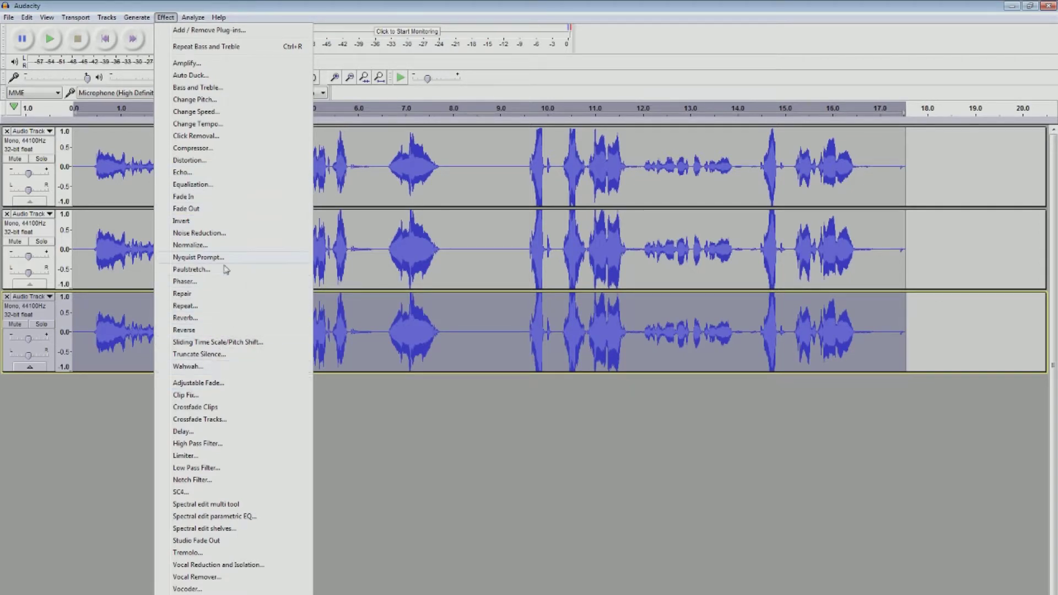
left_click(218, 100)
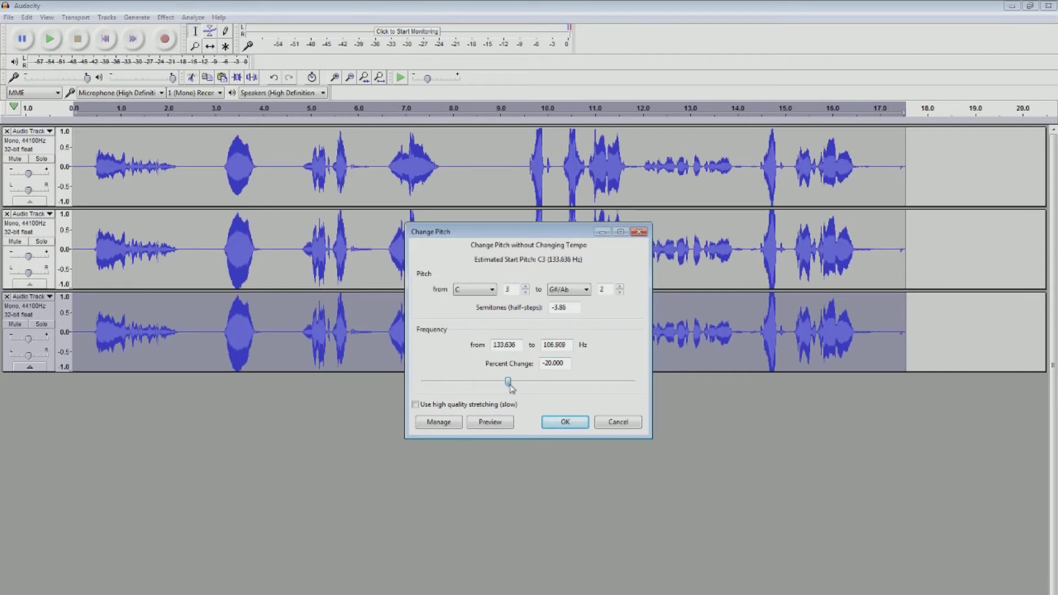
left_click(569, 425)
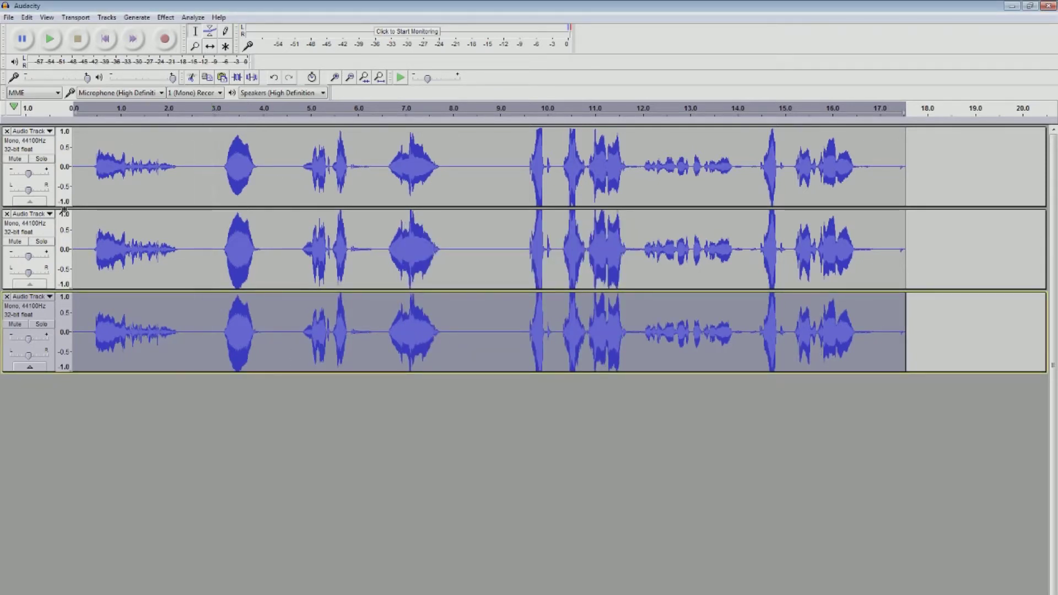
Pan the second track fully to the left channel and the third track fully to the right channel
left_click(83, 166)
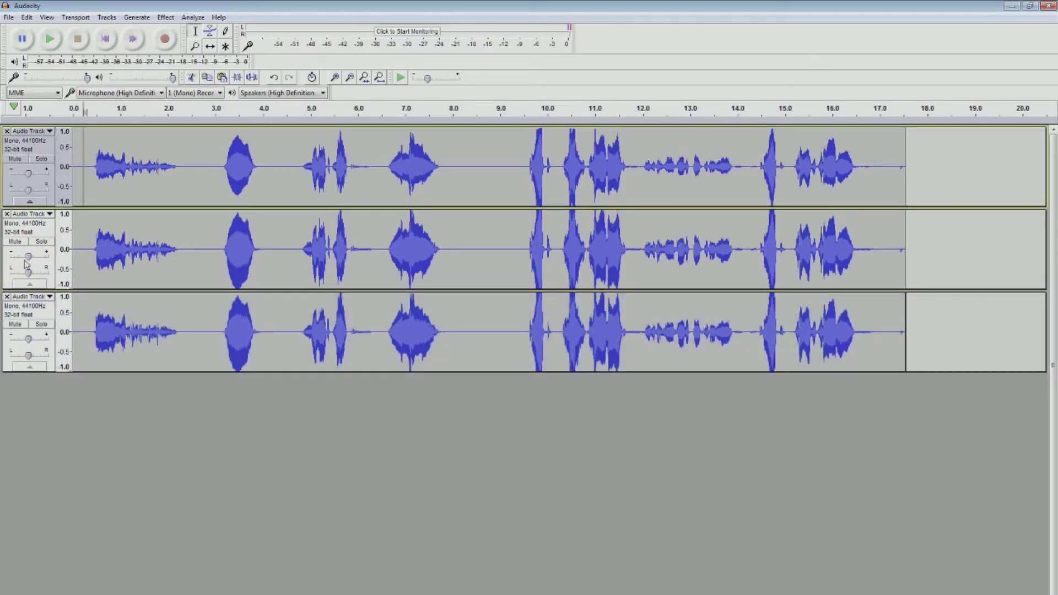
left_click(91, 249)
left_click_drag(29, 273, 11, 272)
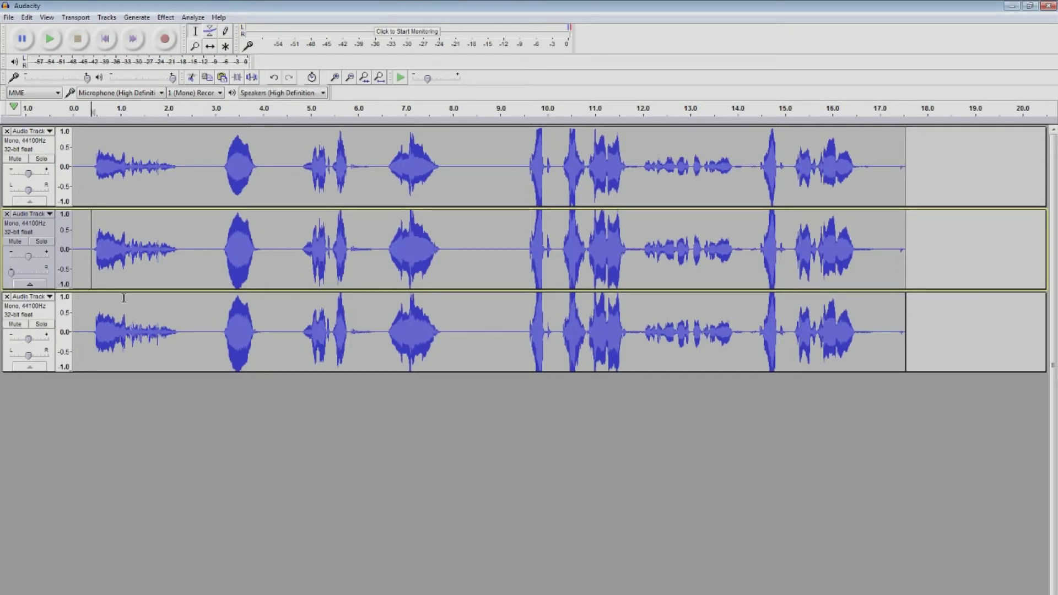
left_click(141, 311)
left_click_drag(29, 355, 50, 359)
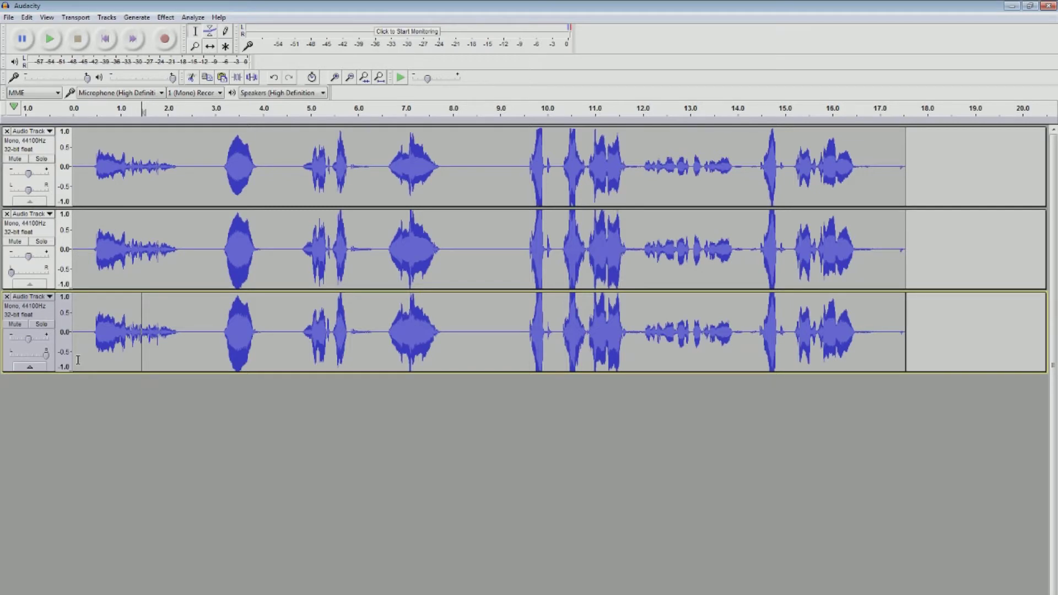
Reduce the first track's gain to -6.0 dB and play the opening seconds of the three-track mix
left_click(101, 157)
left_click_drag(27, 177, 23, 179)
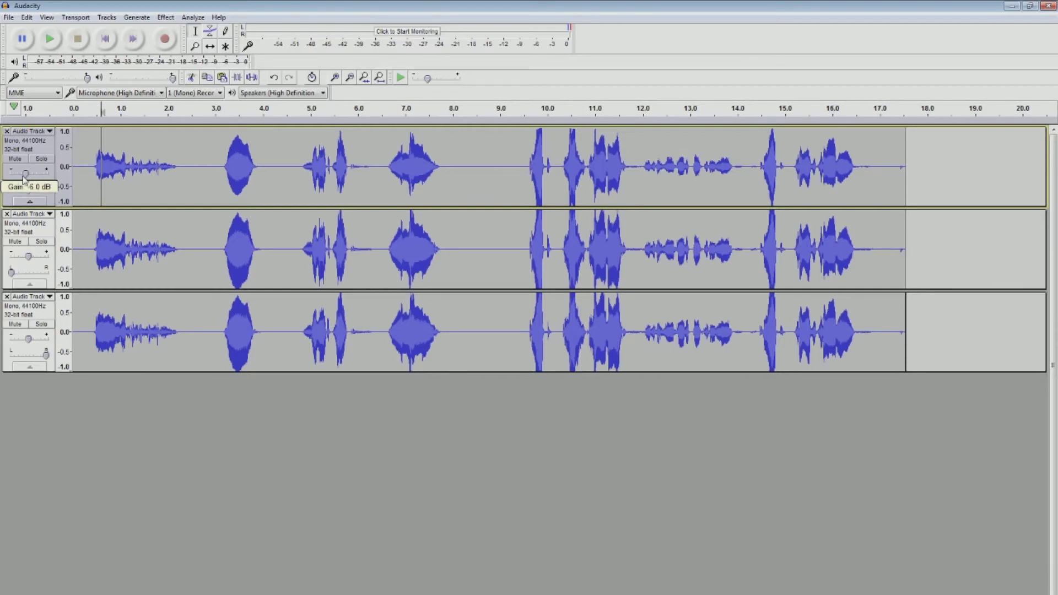
left_click(87, 142)
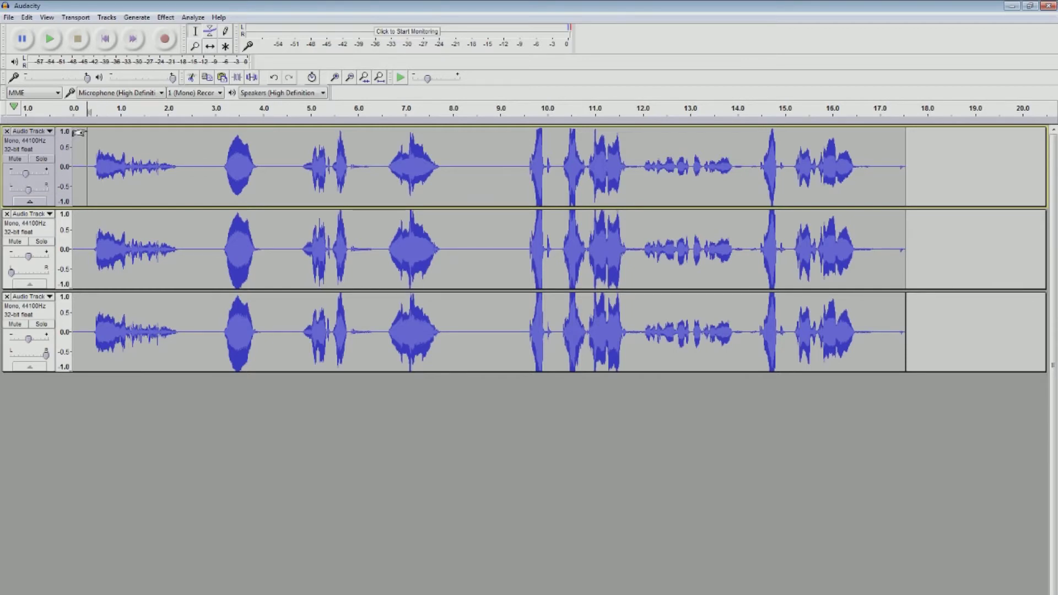
left_click(56, 44)
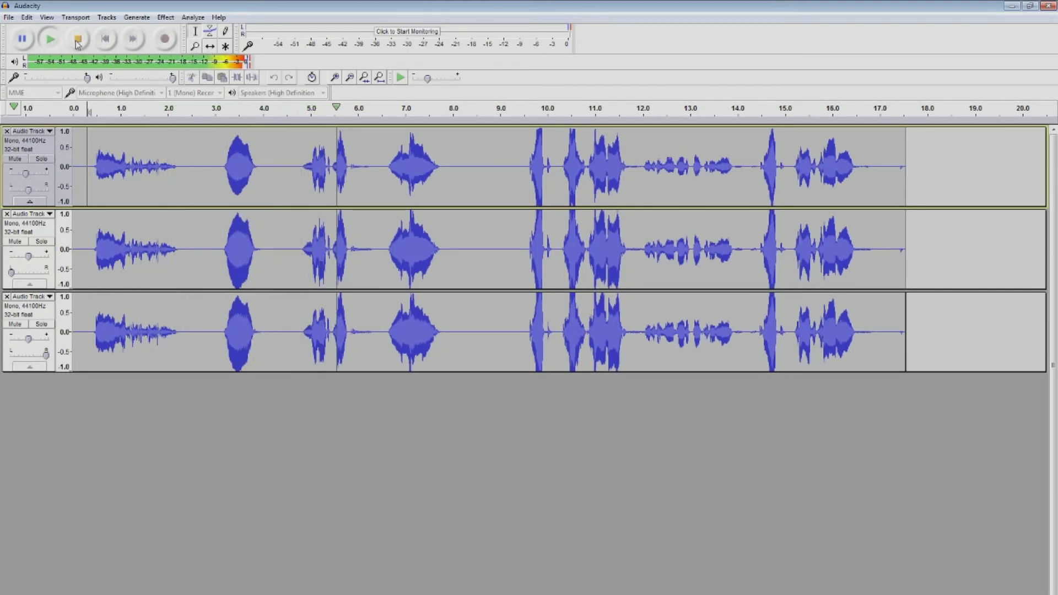
left_click(77, 42)
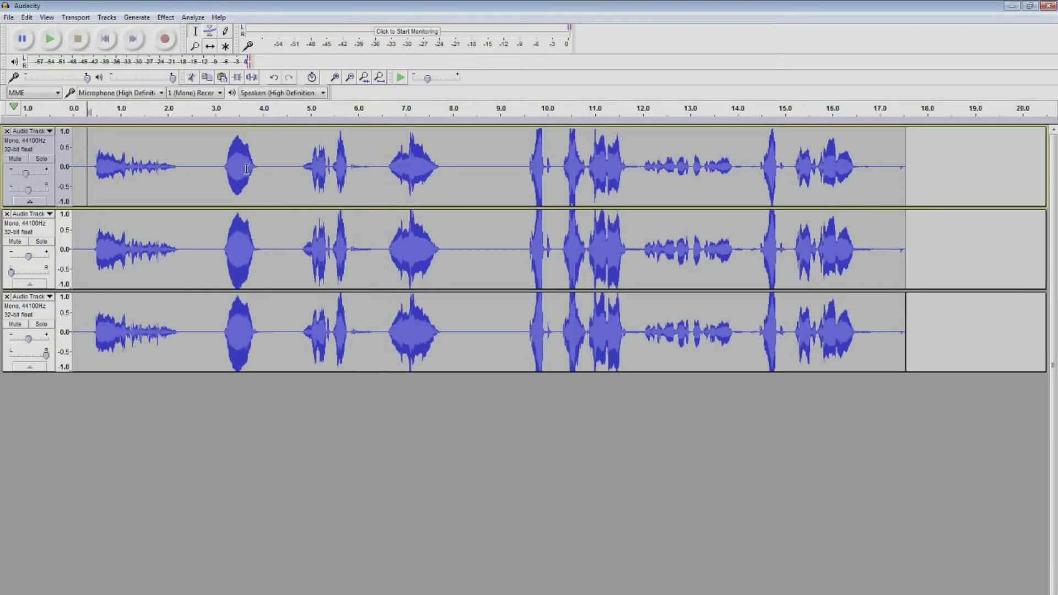
Normalize all three tracks to a maximum amplitude of -1.0 dB, with DC offset removal and independent stereo channels enabled
double_click(246, 169)
left_click(248, 169)
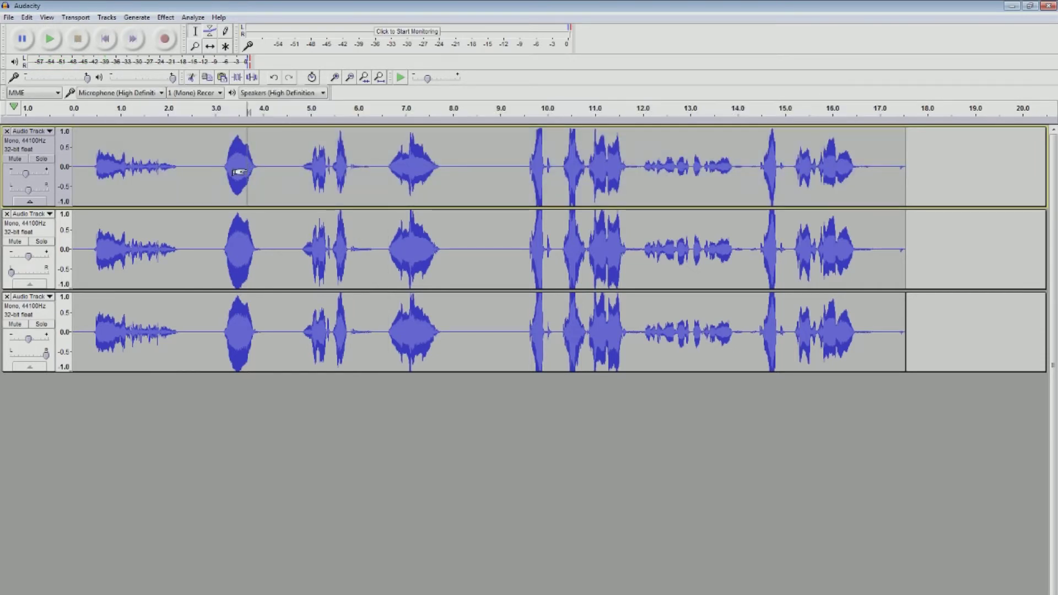
key("ctrl+a")
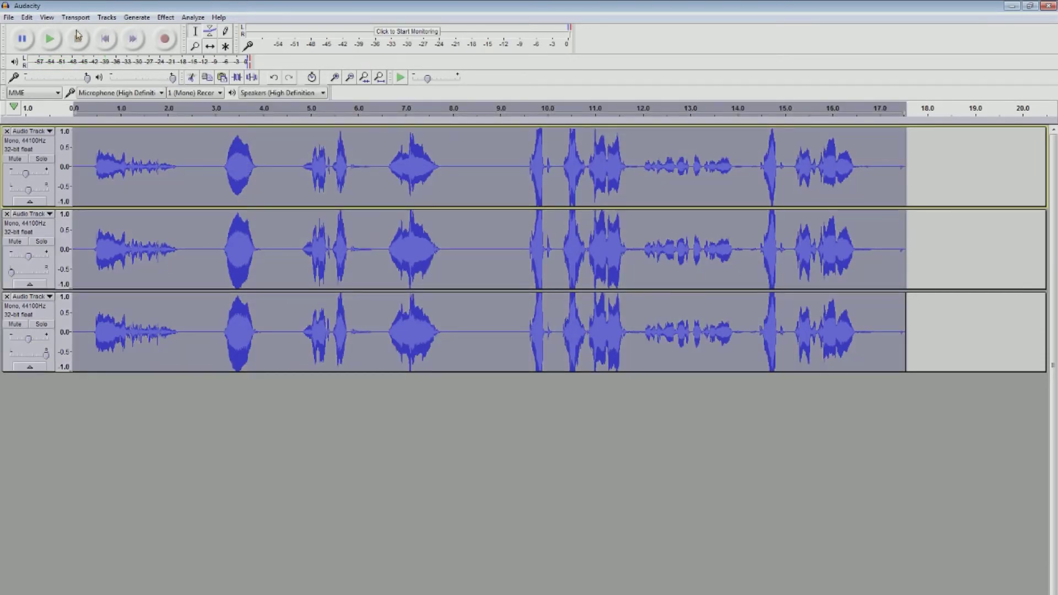
left_click(166, 17)
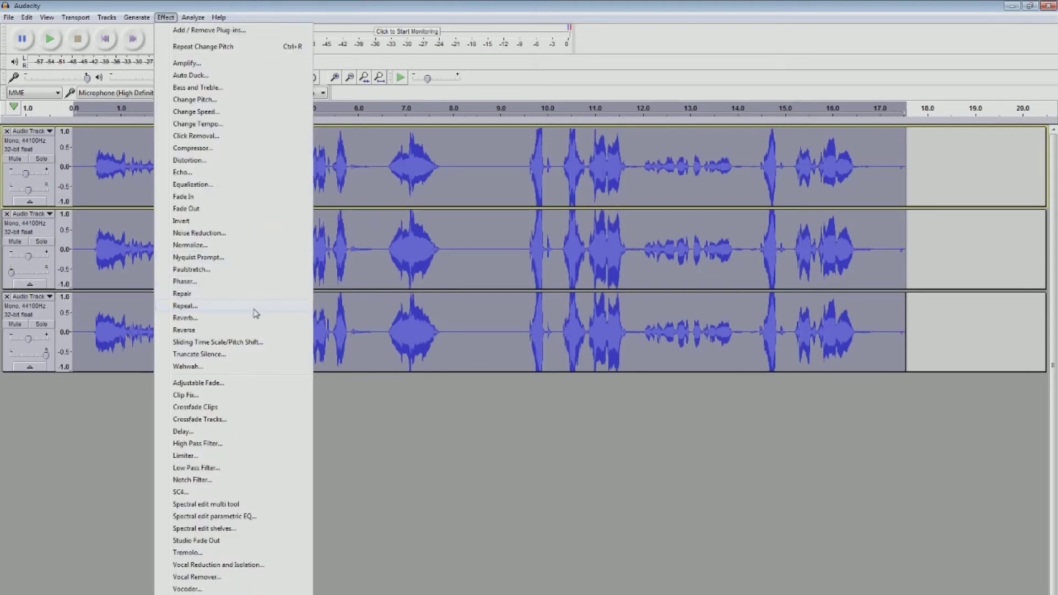
left_click(248, 245)
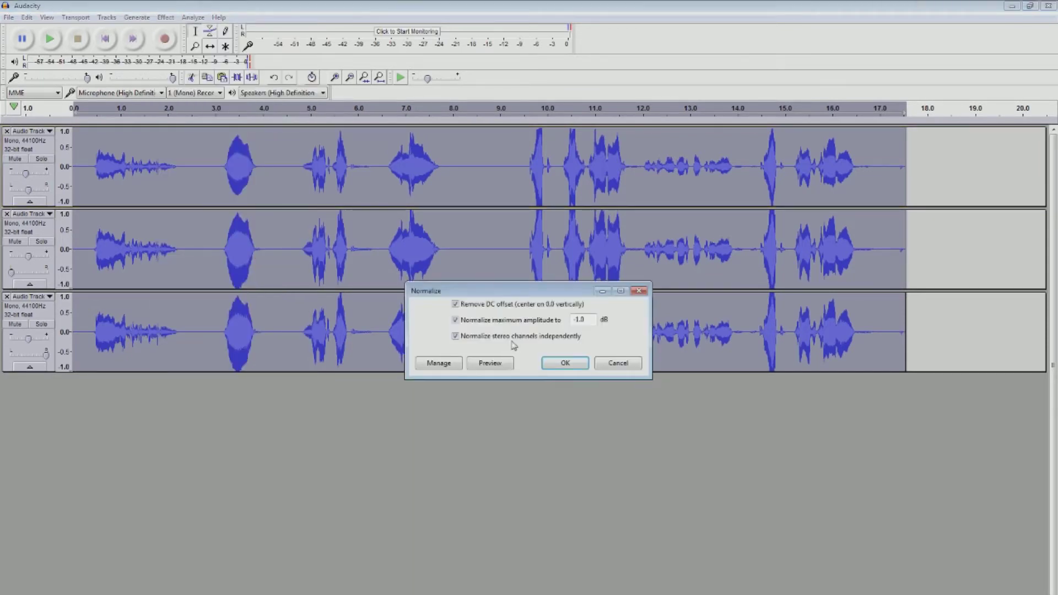
left_click(567, 363)
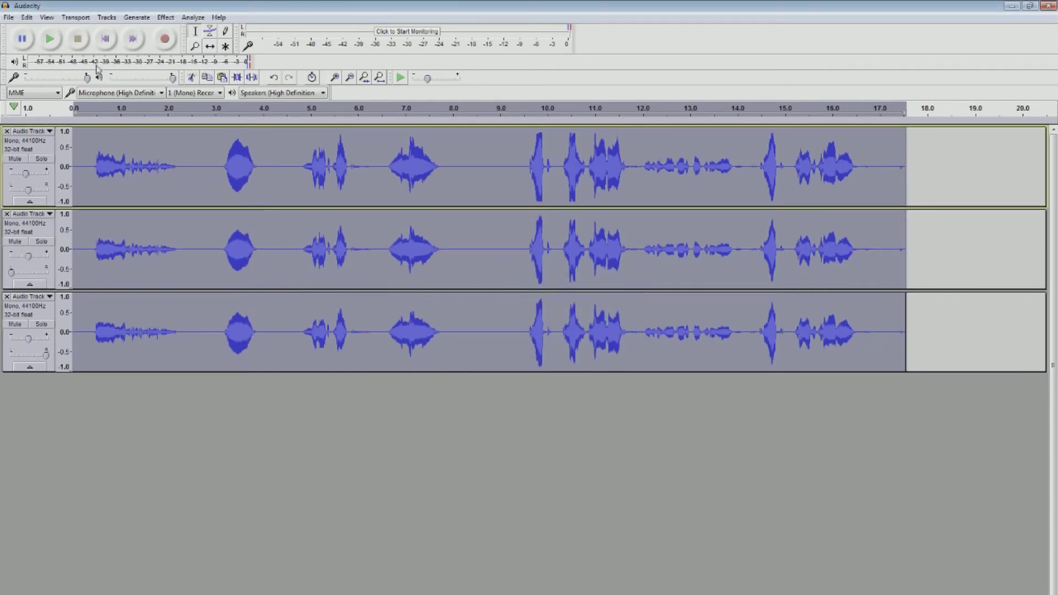
Play the three-track mix and select the short sound between about 3.1 and 3.9 seconds across all three tracks
left_click(51, 38)
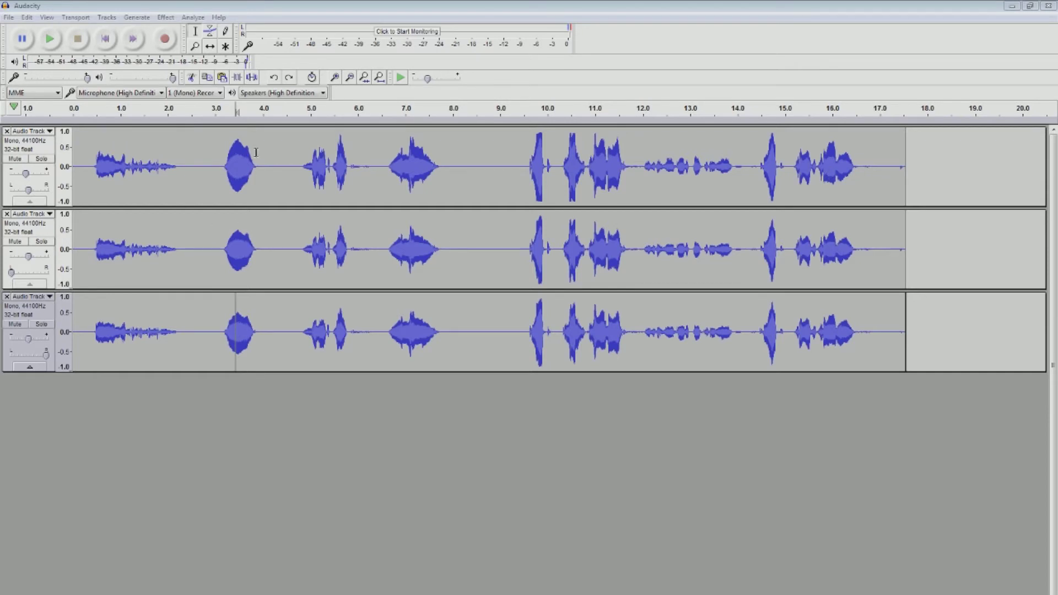
left_click(222, 333)
left_click_drag(221, 167, 258, 166)
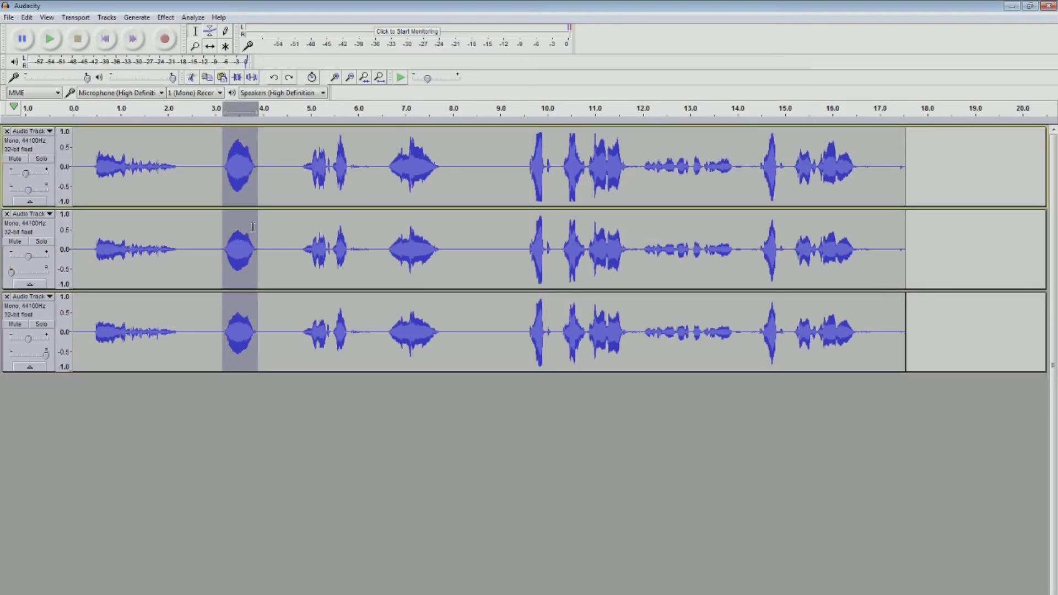
left_click(9, 17)
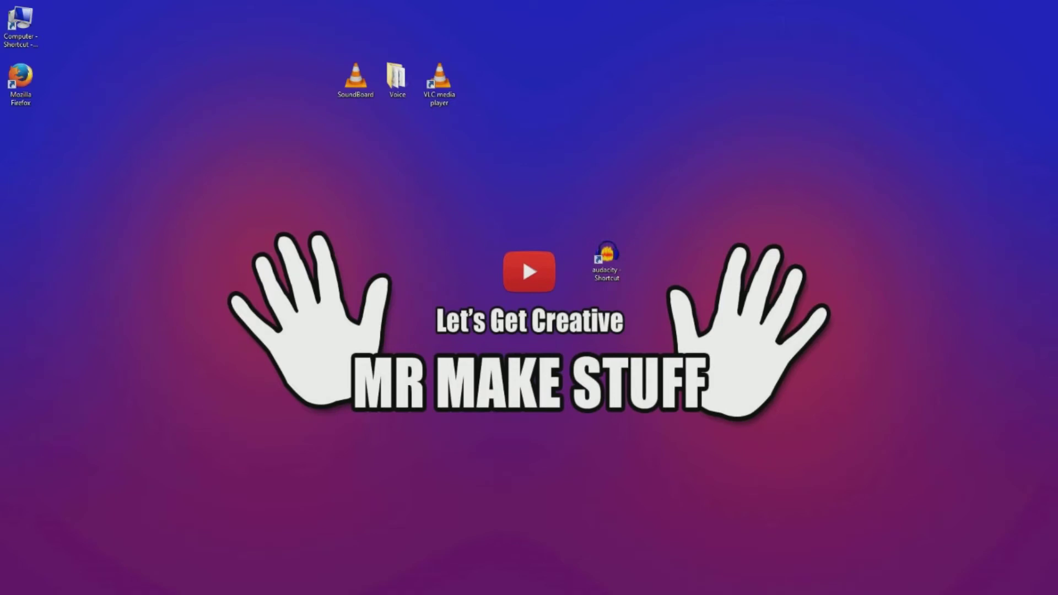
Move the SoundBoard playlist below the Voice folder on the desktop, open it in VLC media player and stop playback
left_click_drag(355, 77, 393, 146)
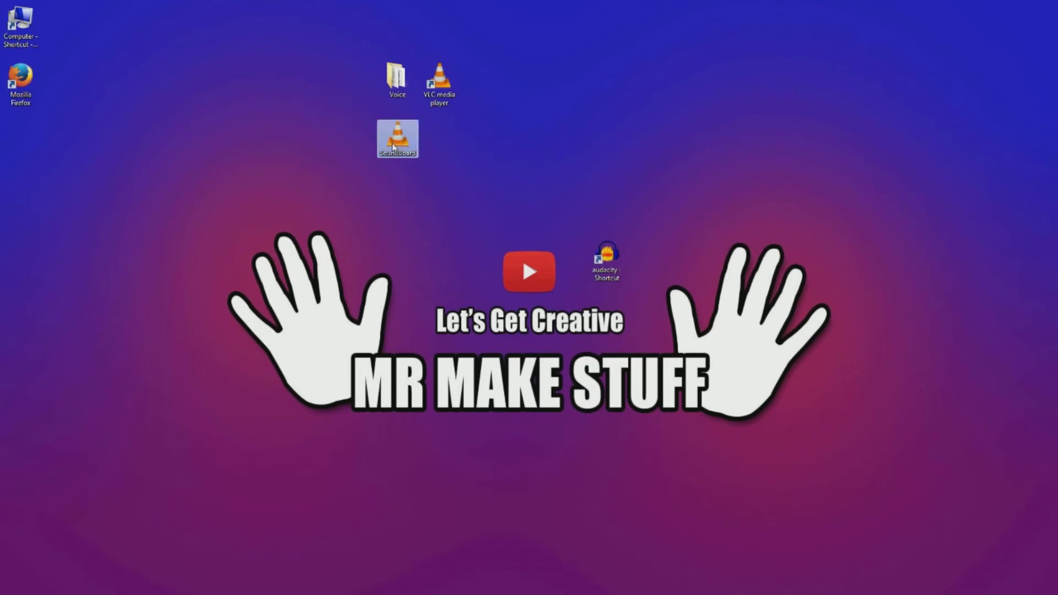
double_click(394, 146)
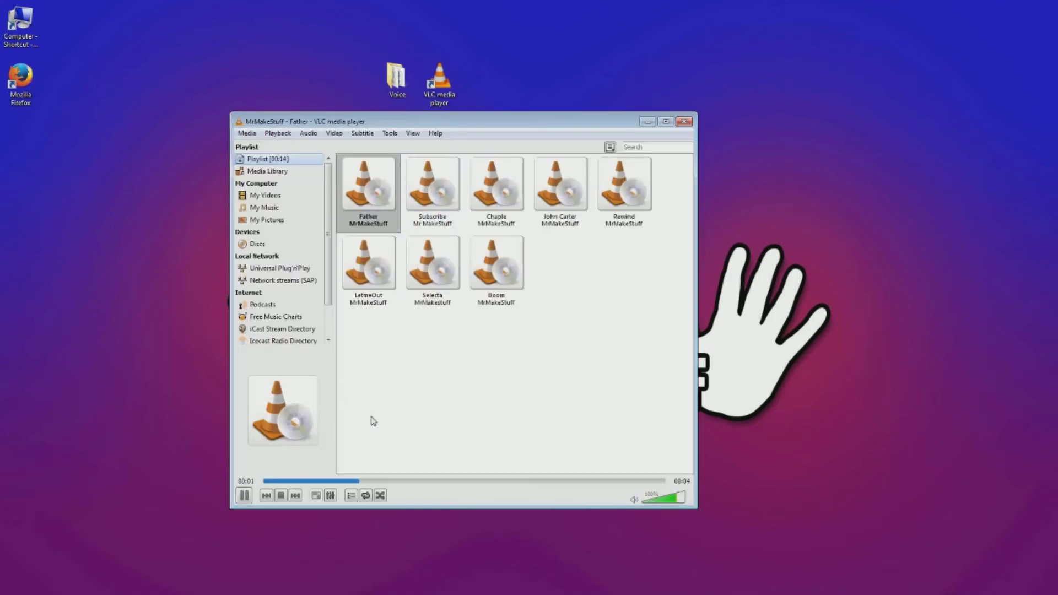
left_click(281, 496)
Remove all the existing clips from the SoundBoard playlist
left_click(368, 190)
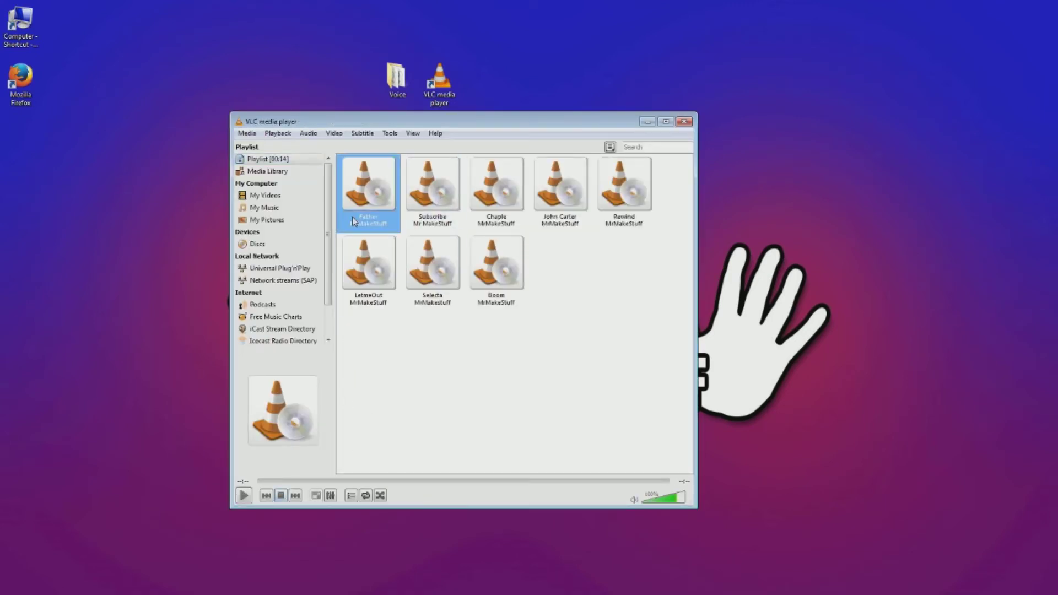
left_click_drag(656, 384, 305, 164)
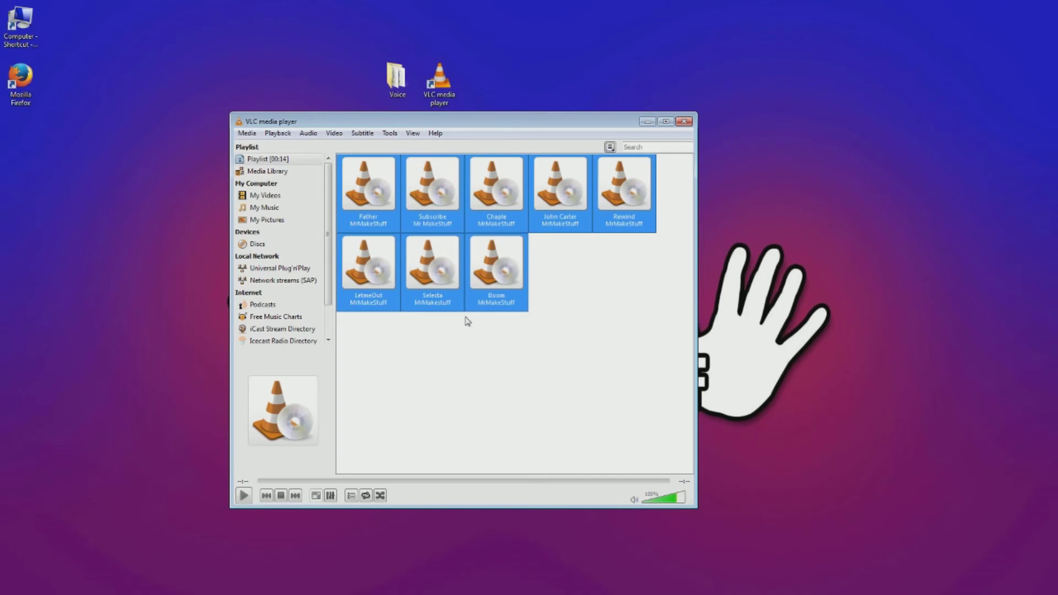
key("Delete")
Open the Voice folder from the desktop beside the player and add all its audio files to the empty playlist
double_click(391, 69)
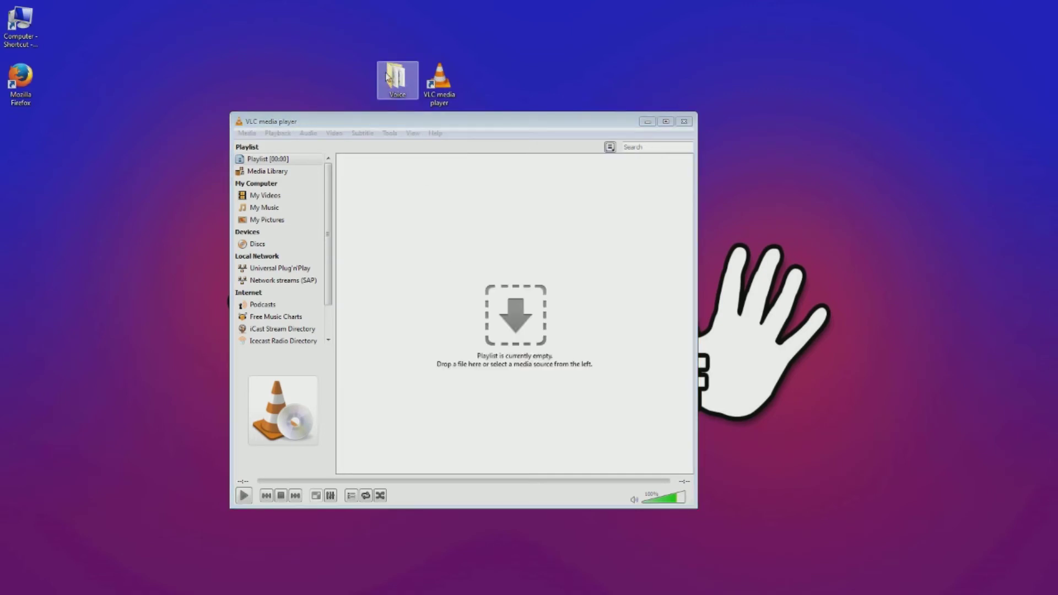
left_click_drag(423, 74, 802, 101)
left_click_drag(833, 396, 456, 236)
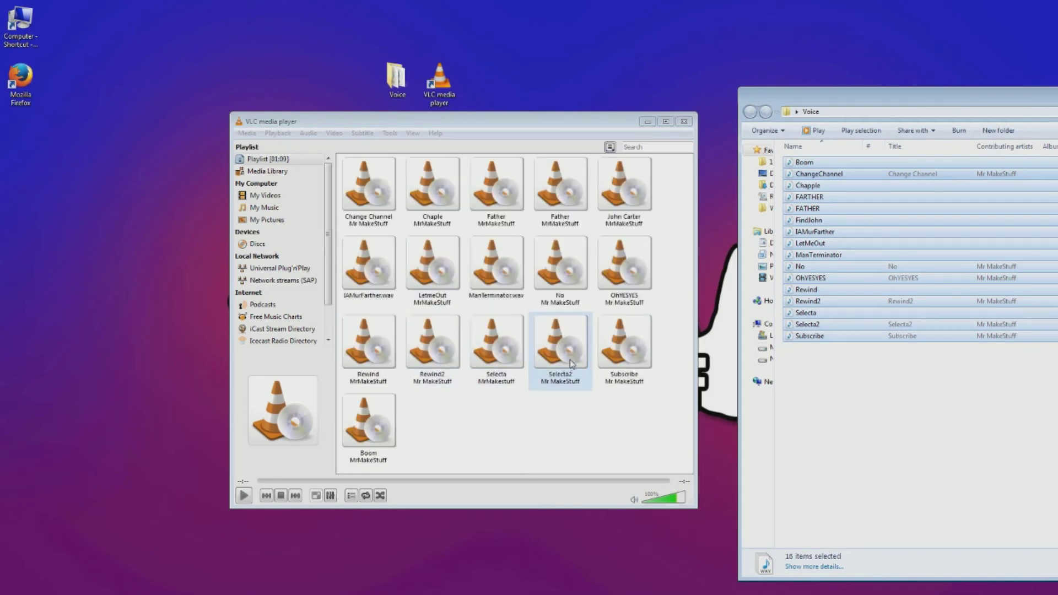
Play the OhYESYES and Change Channel clips from the playlist and stop playback
double_click(624, 265)
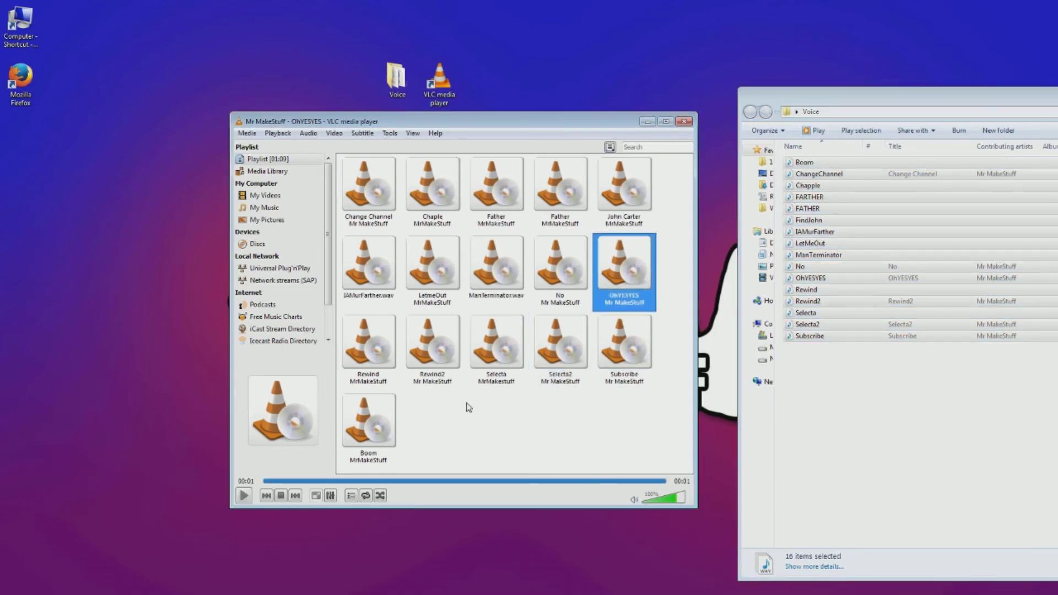
double_click(357, 213)
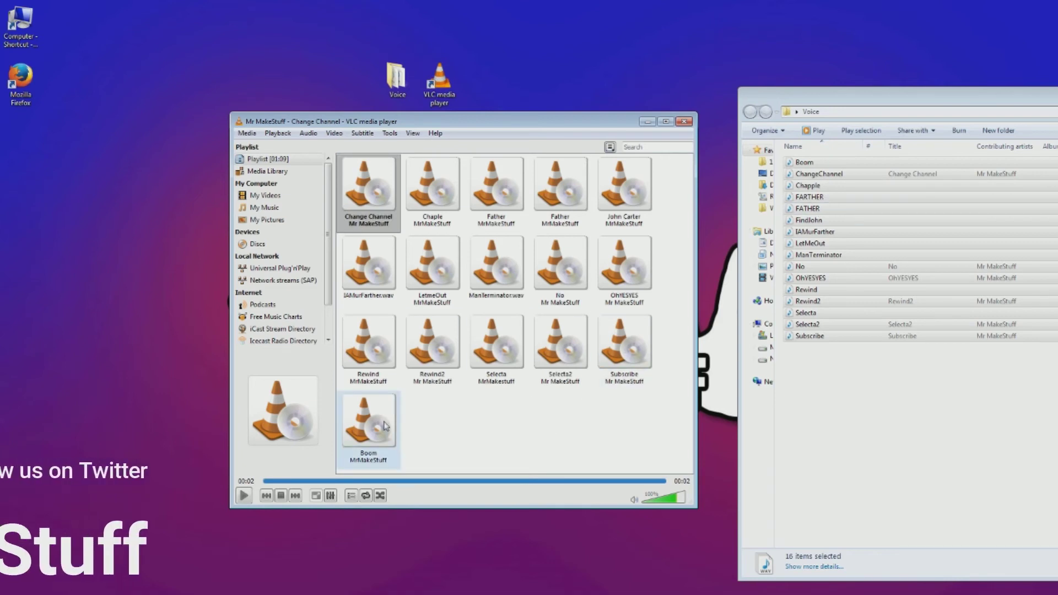
left_click(281, 499)
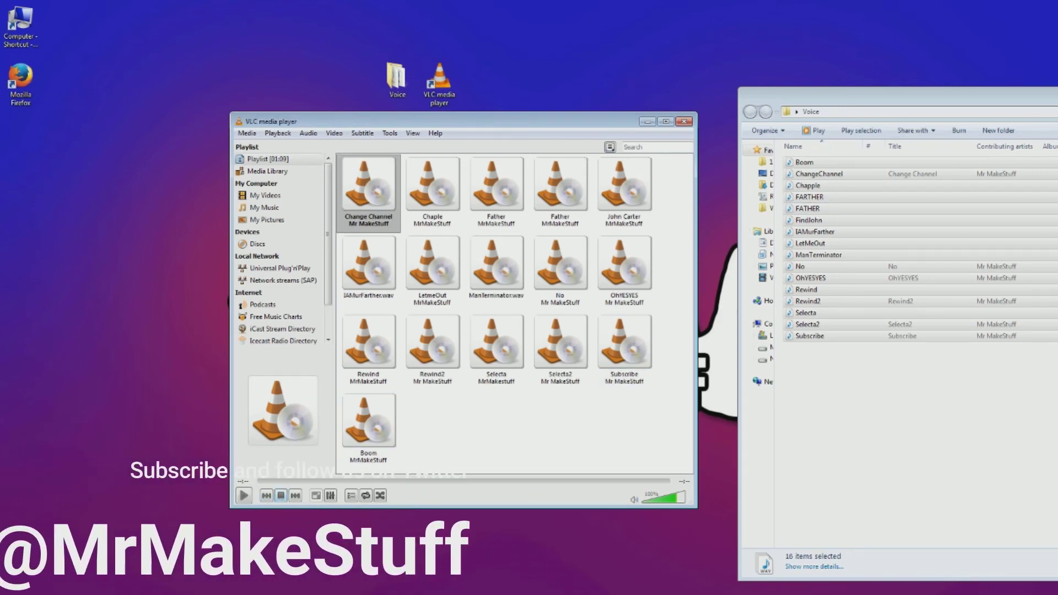